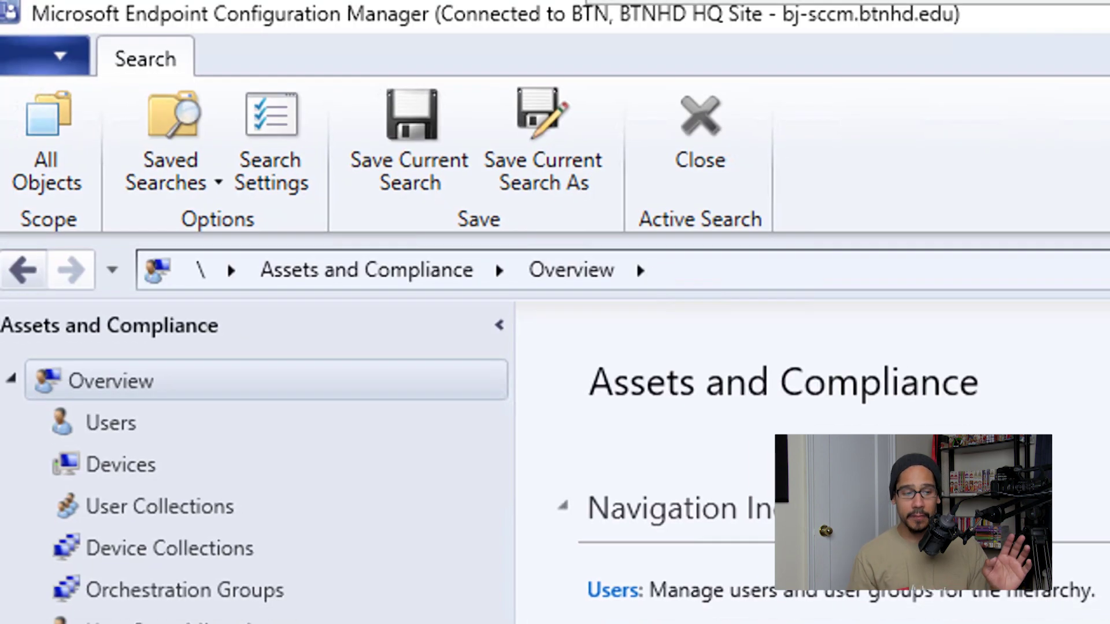
Show the About Configuration Manager dialog from the application menu to check the installed version.
click(19, 19)
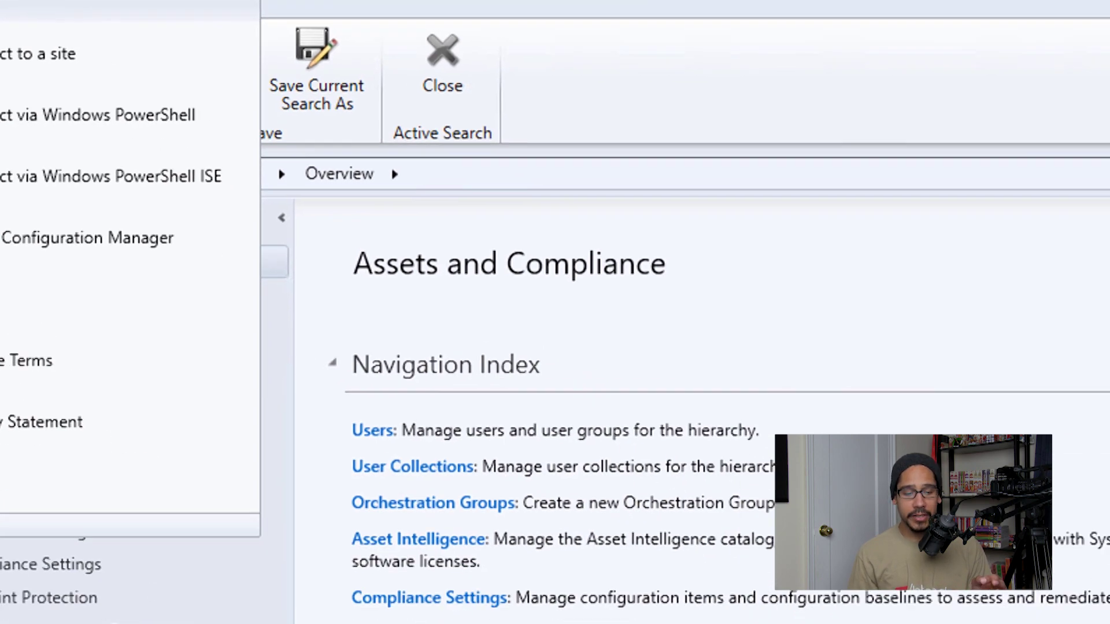
click(189, 295)
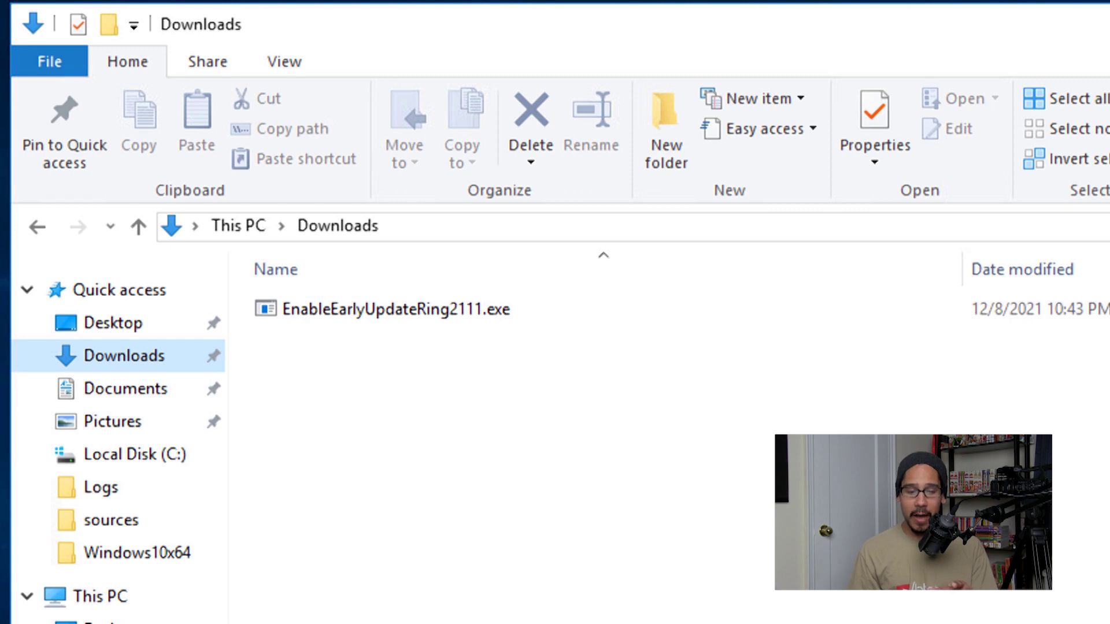
Run EnableEarlyUpdateRing2111.exe and extract its script into the Downloads folder.
right_click(406, 315)
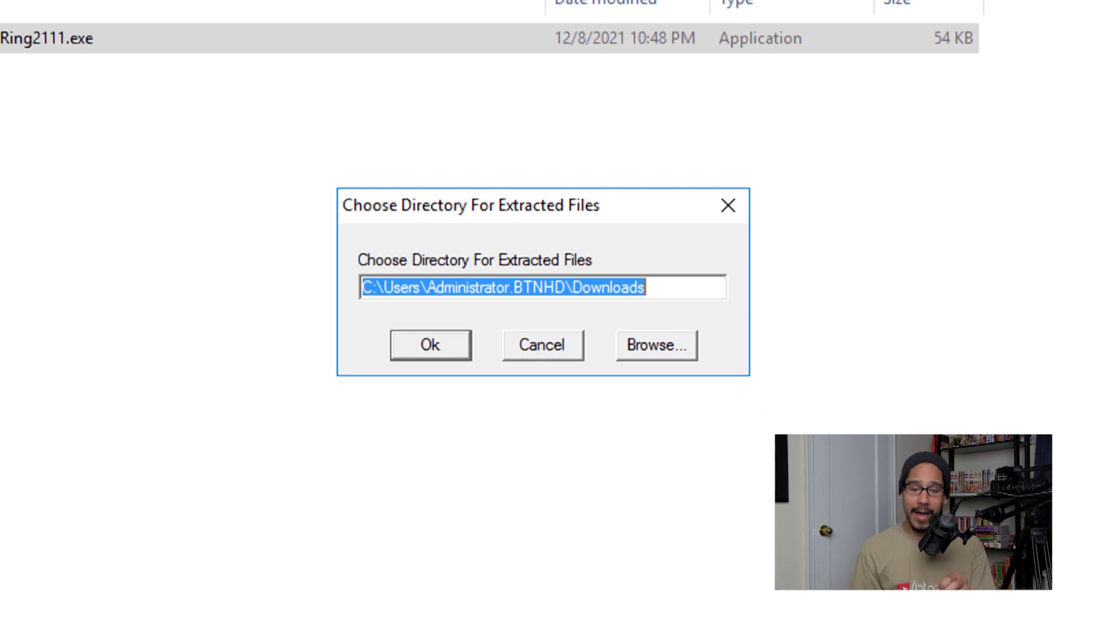
key(Return)
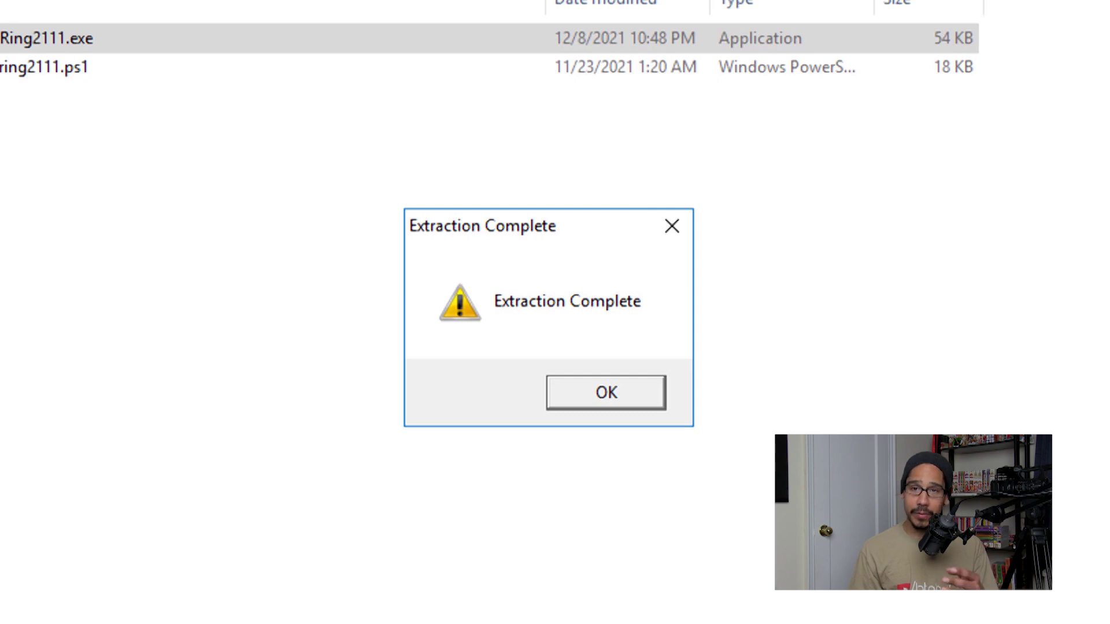
key(Return)
click(44, 66)
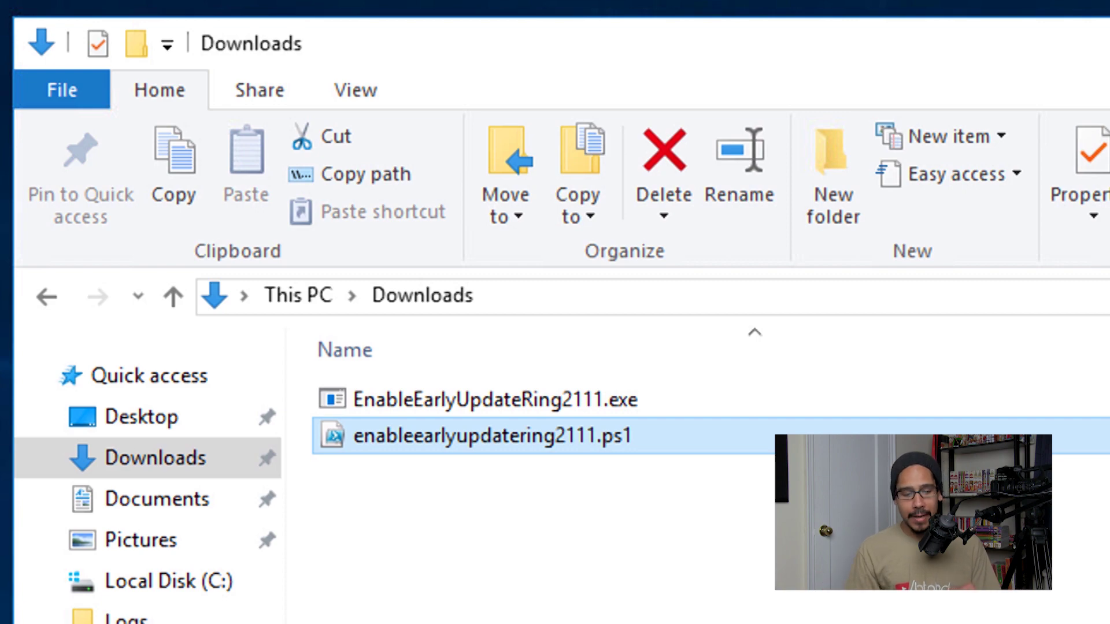
Search the Start menu for 'windows power' and run PowerShell ISE as administrator.
key(super)
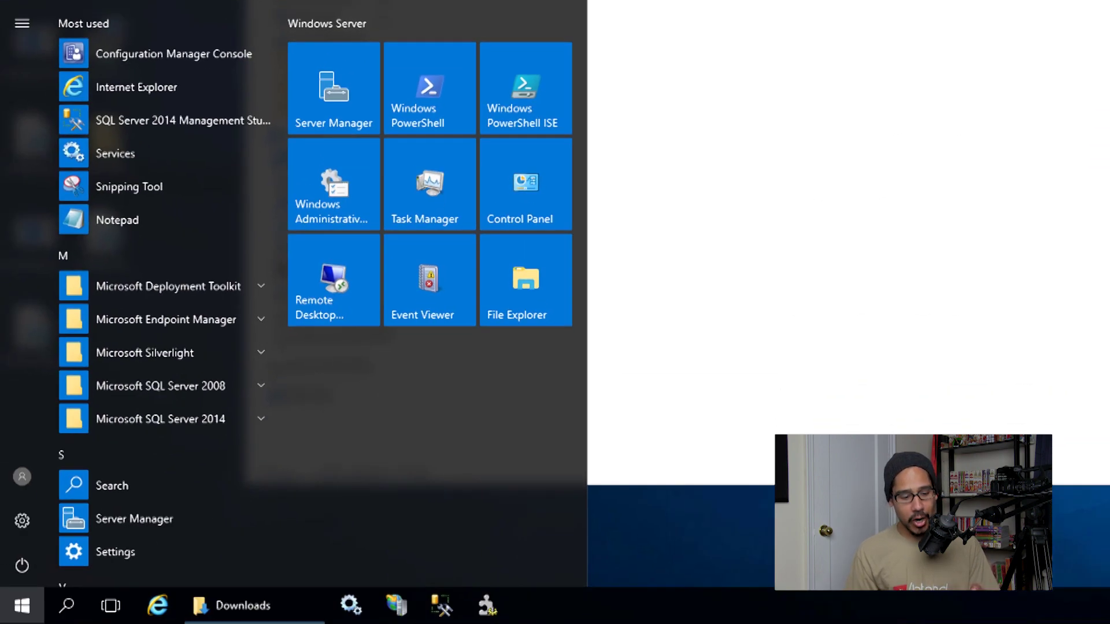
text(windows power)
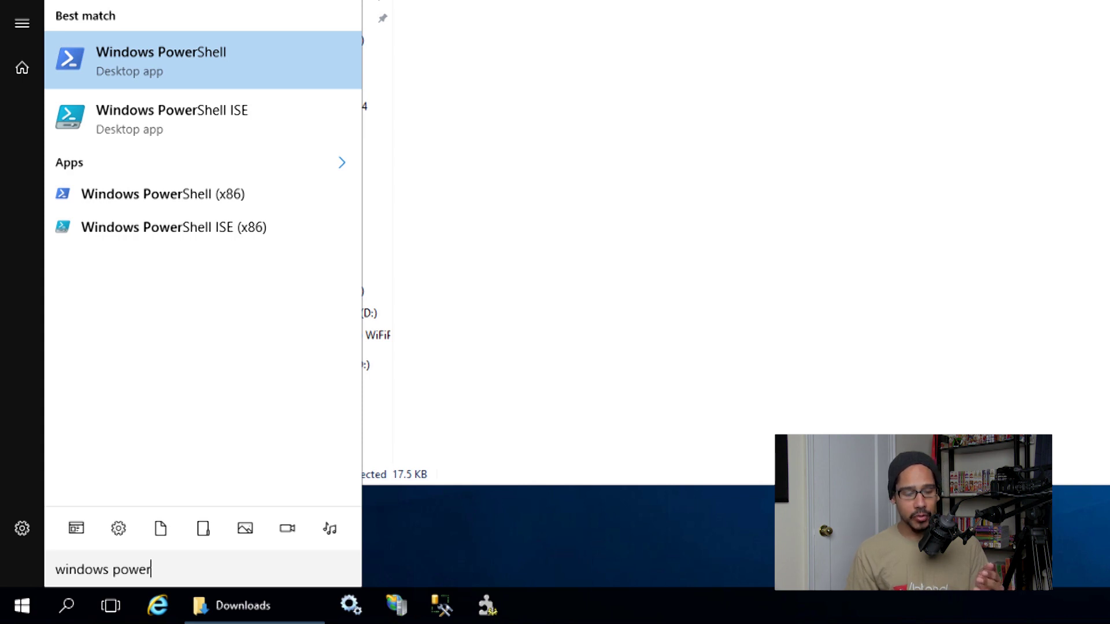
key(shift+F10)
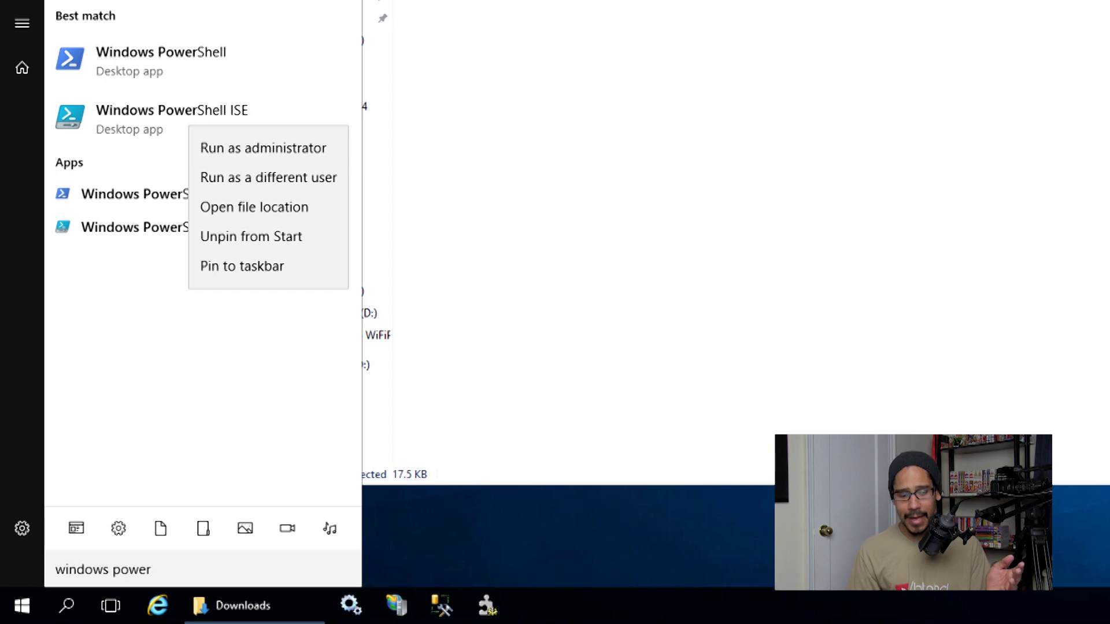
key(Return)
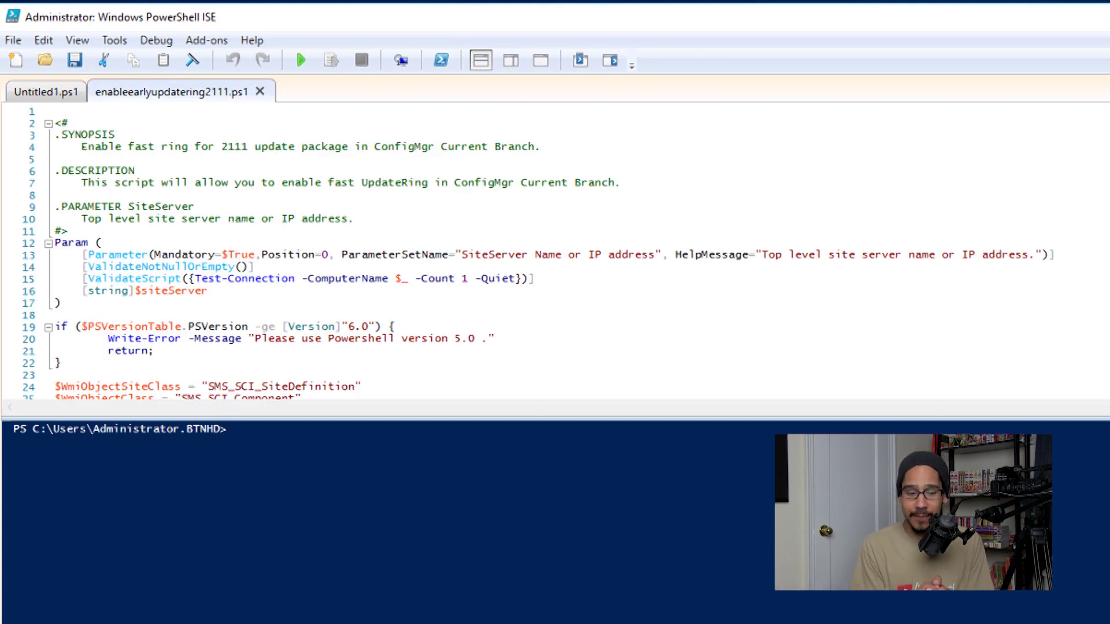
Run the early update ring script with bj-sccm.btnhd.edu as the siteServer value.
key(F5)
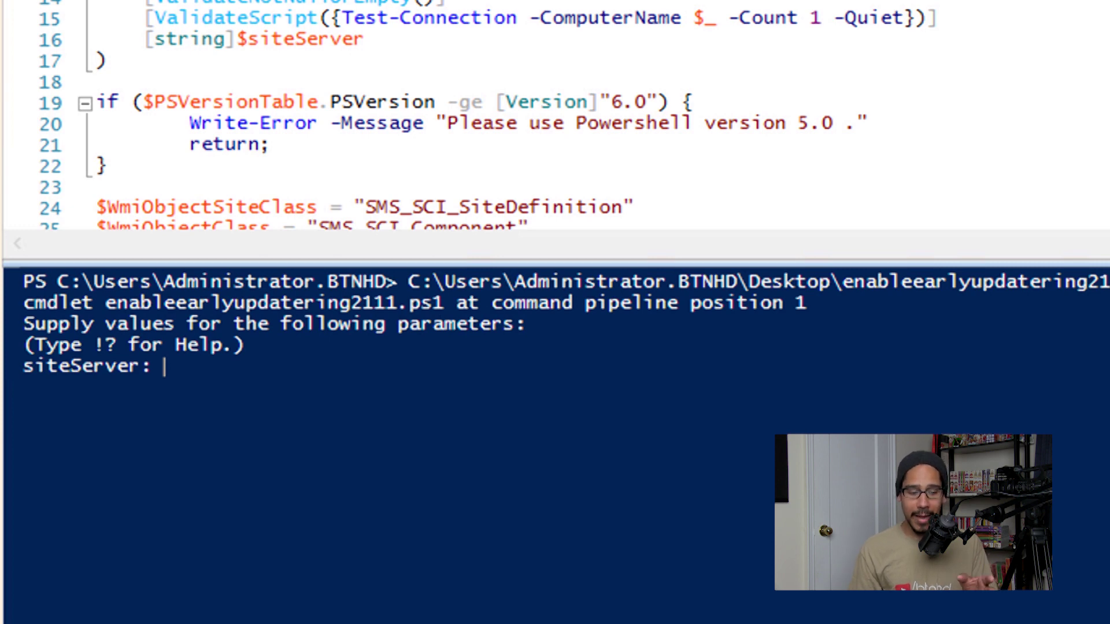
text(bj-sccm.btnhd.edu)
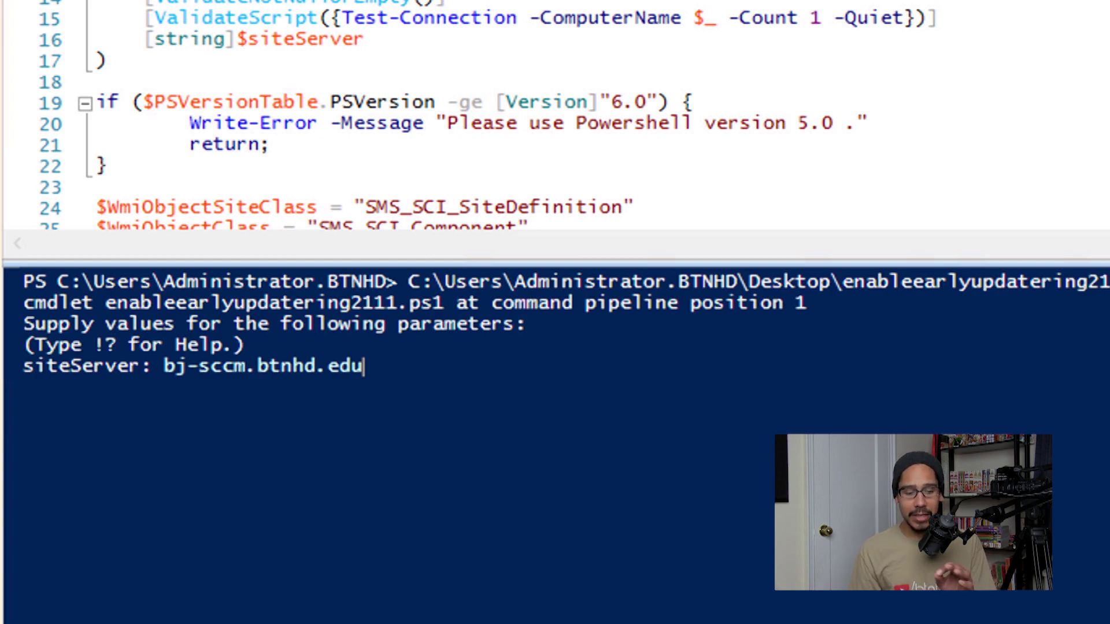
key(Return)
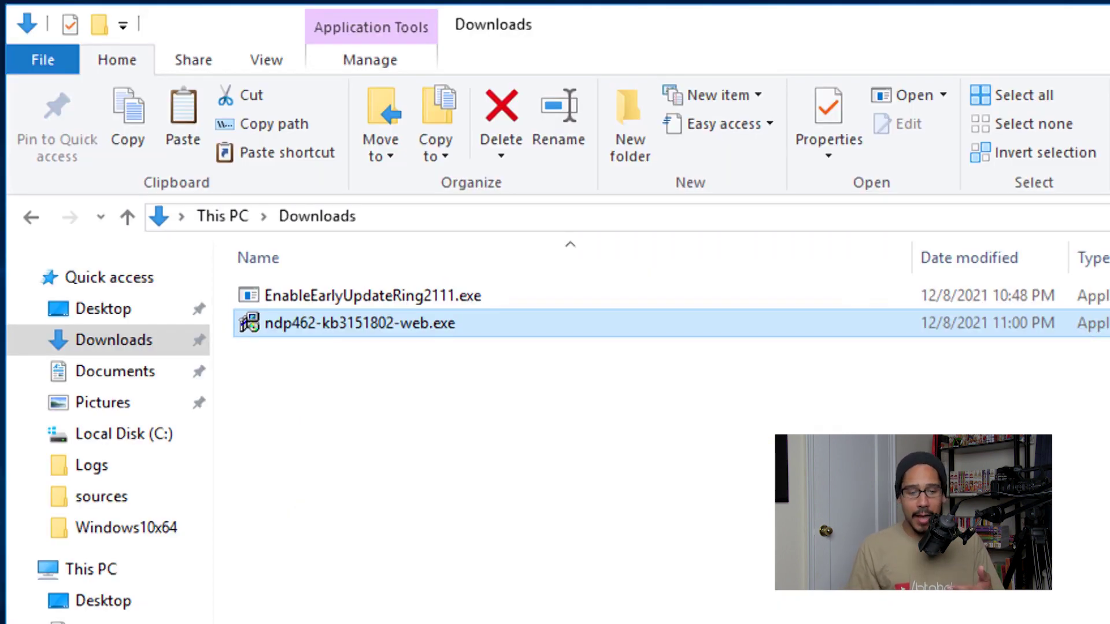
Bring up the launch options for ndp462-kb3151802-web.exe in Downloads.
key(shift+F10)
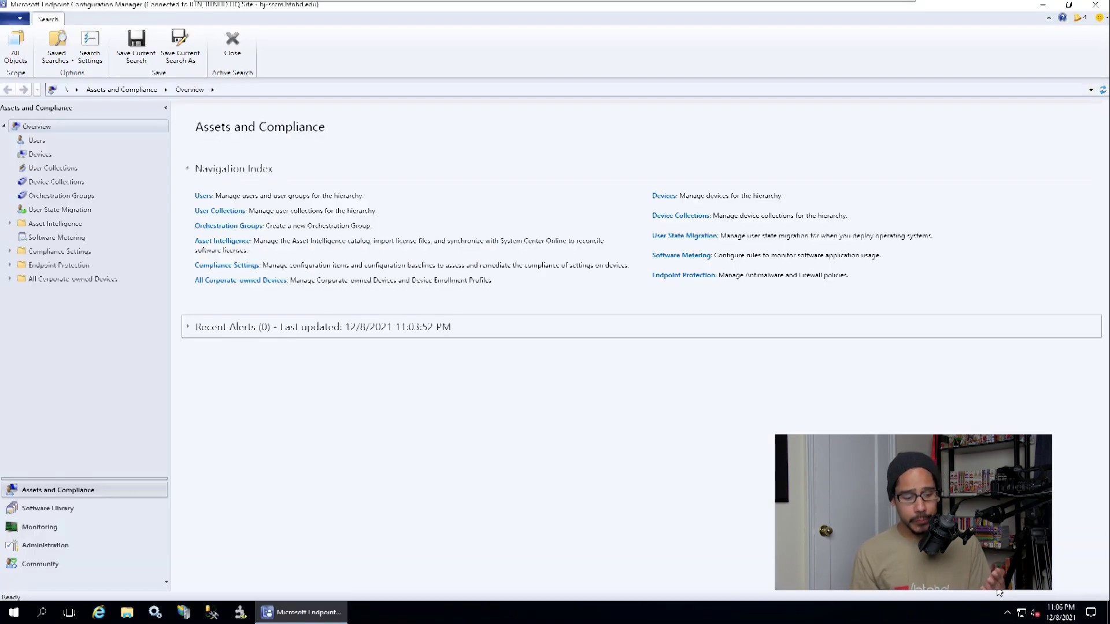
Choose Install Update Pack for Configuration Manager 2111 under Administration > Updates and Servicing.
click(45, 545)
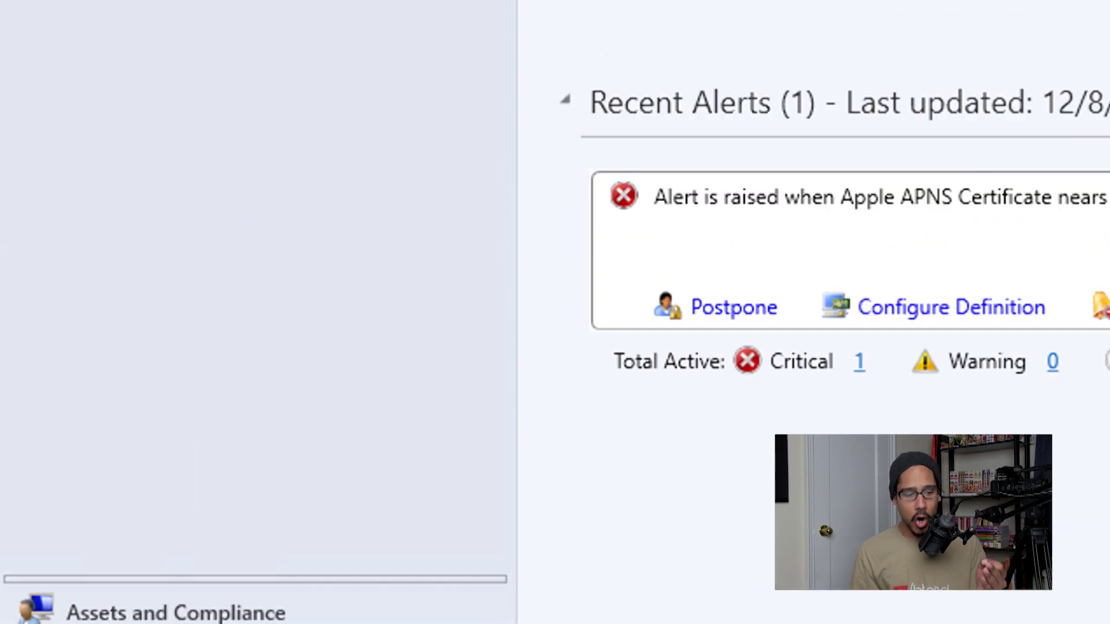
click(173, 201)
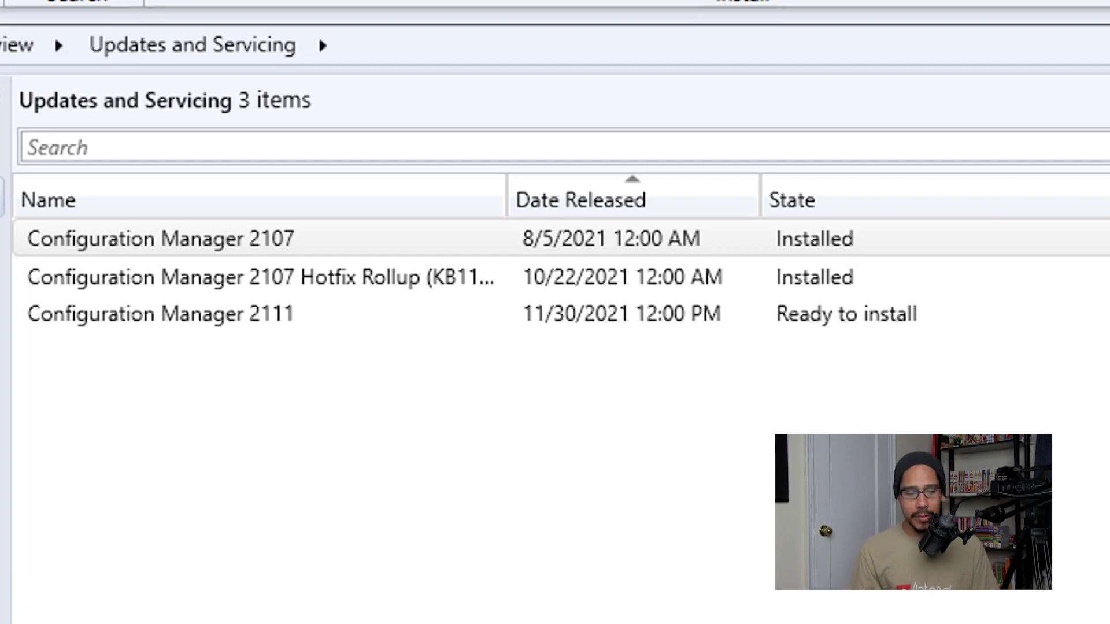
right_click(340, 312)
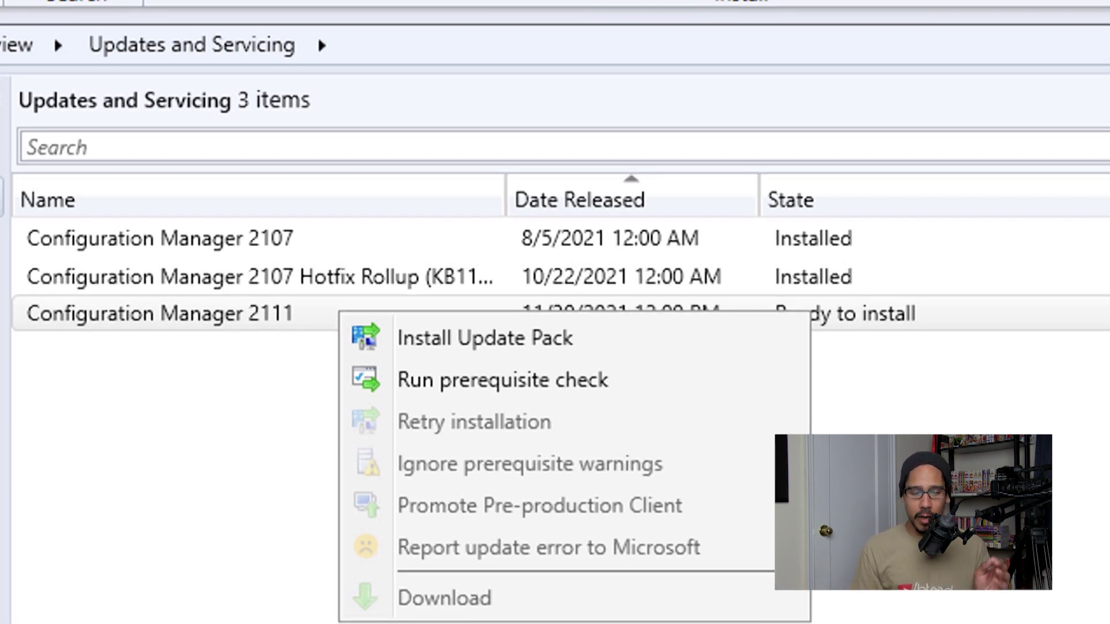
click(485, 338)
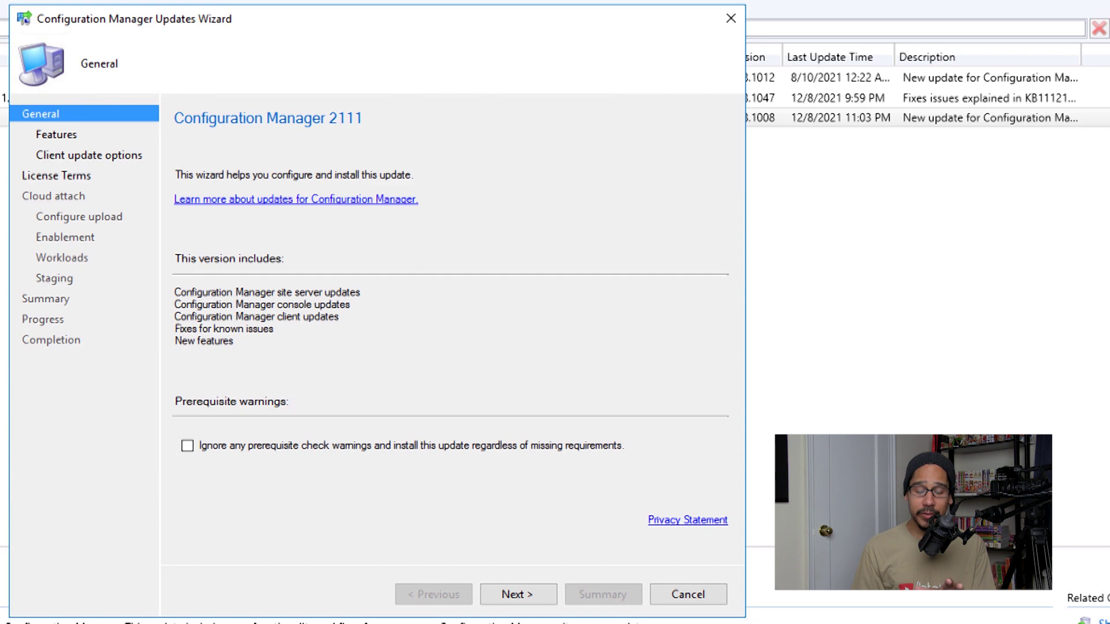
Run the 2111 Updates Wizard with default features and client options, accepting the license terms.
key(Return)
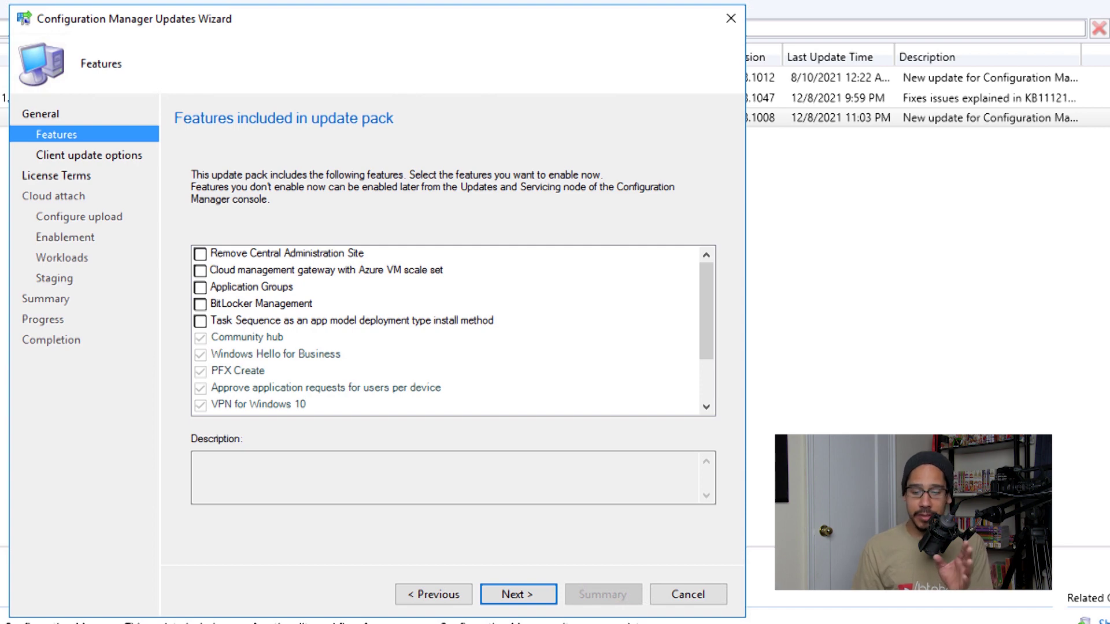
key(Return)
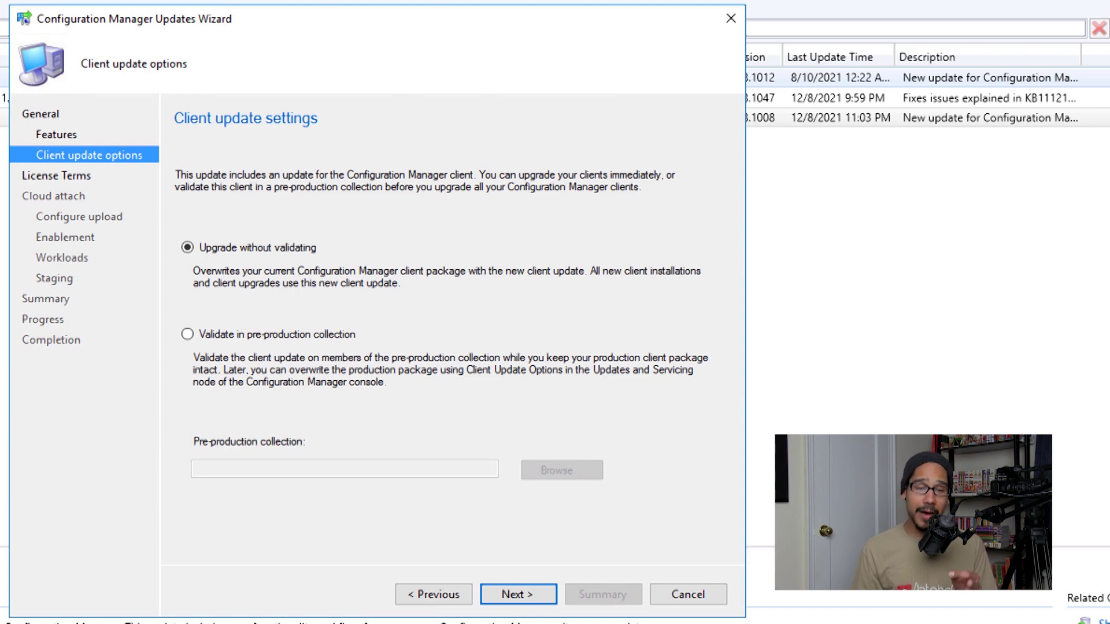
key(Return)
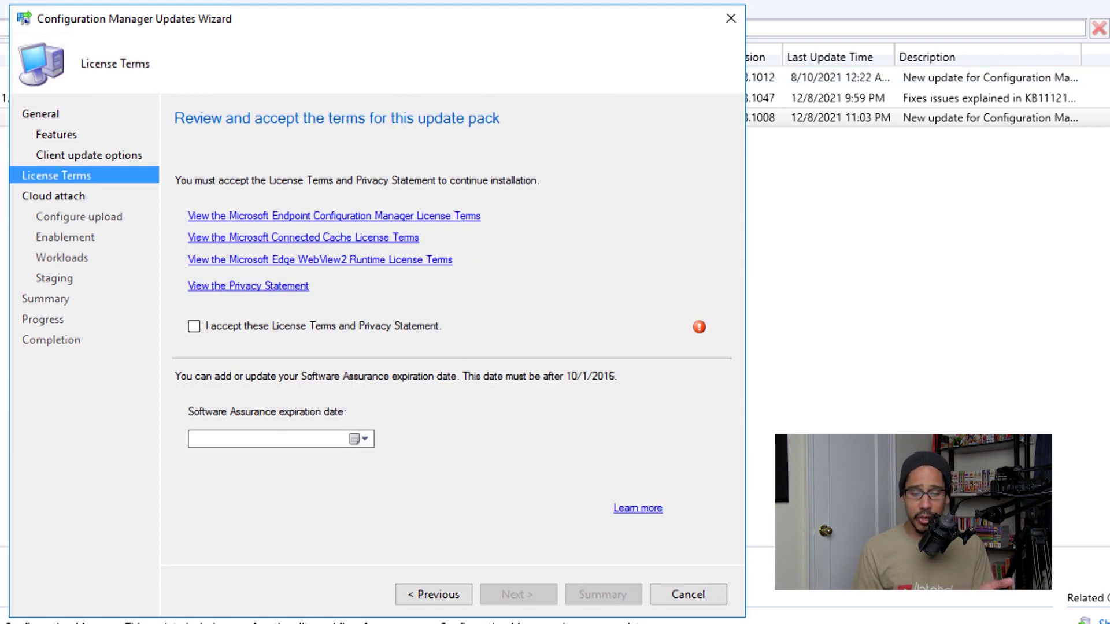
key(space)
key(Return)
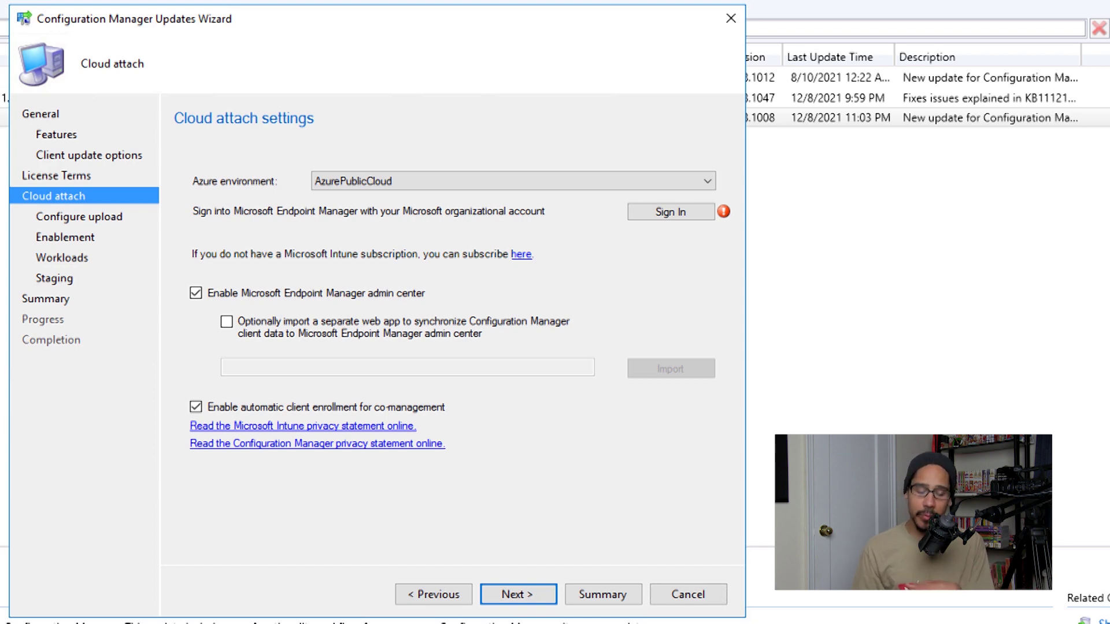
key(Return)
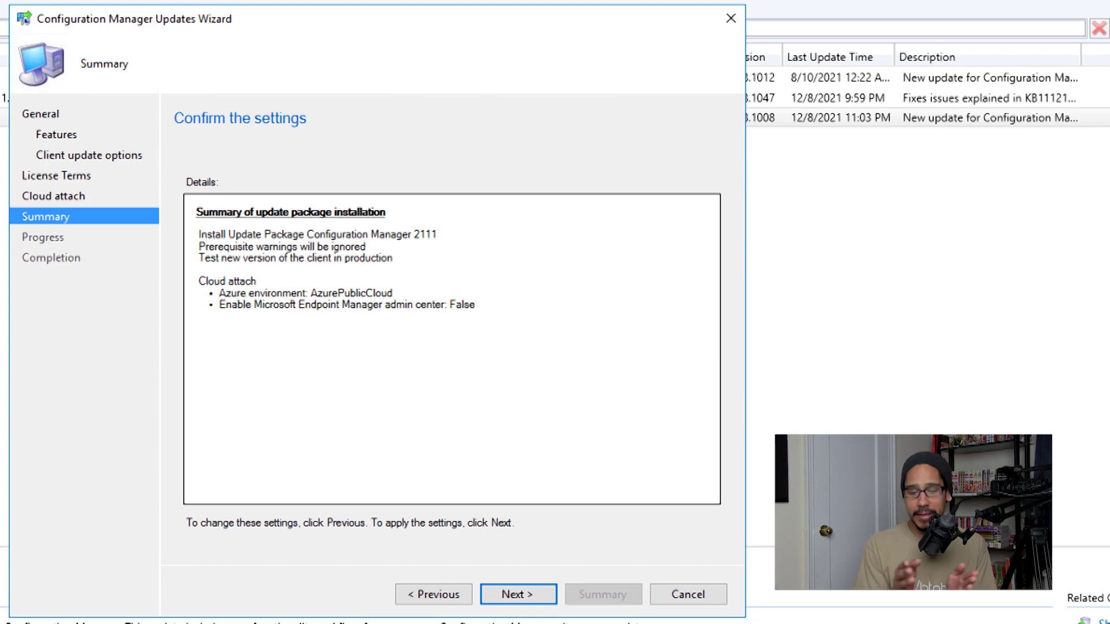
key(Return)
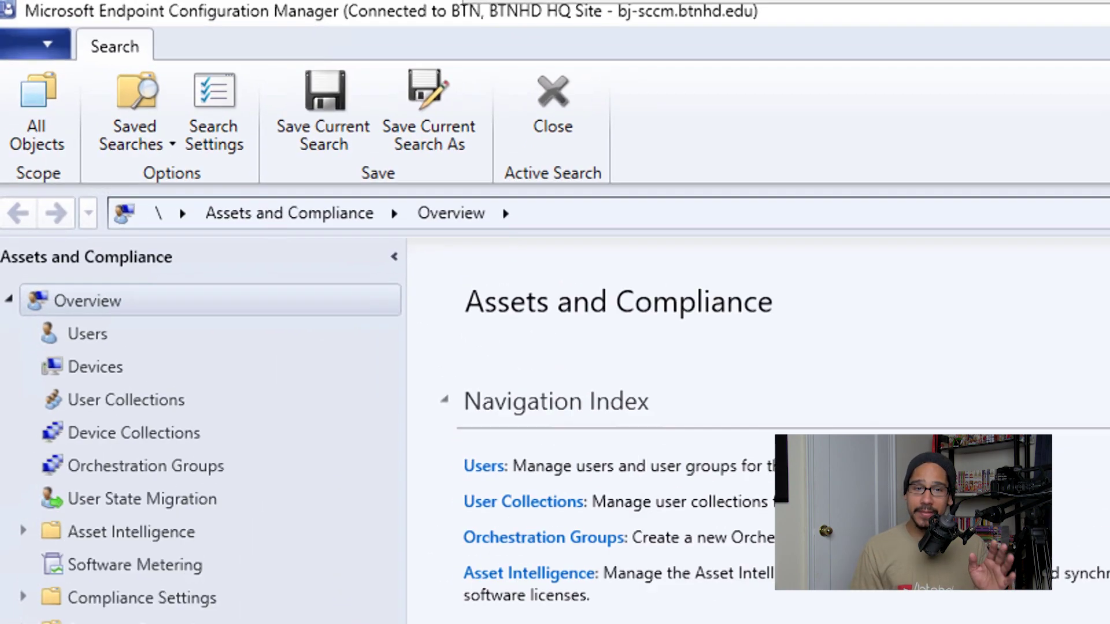
key(alt+f)
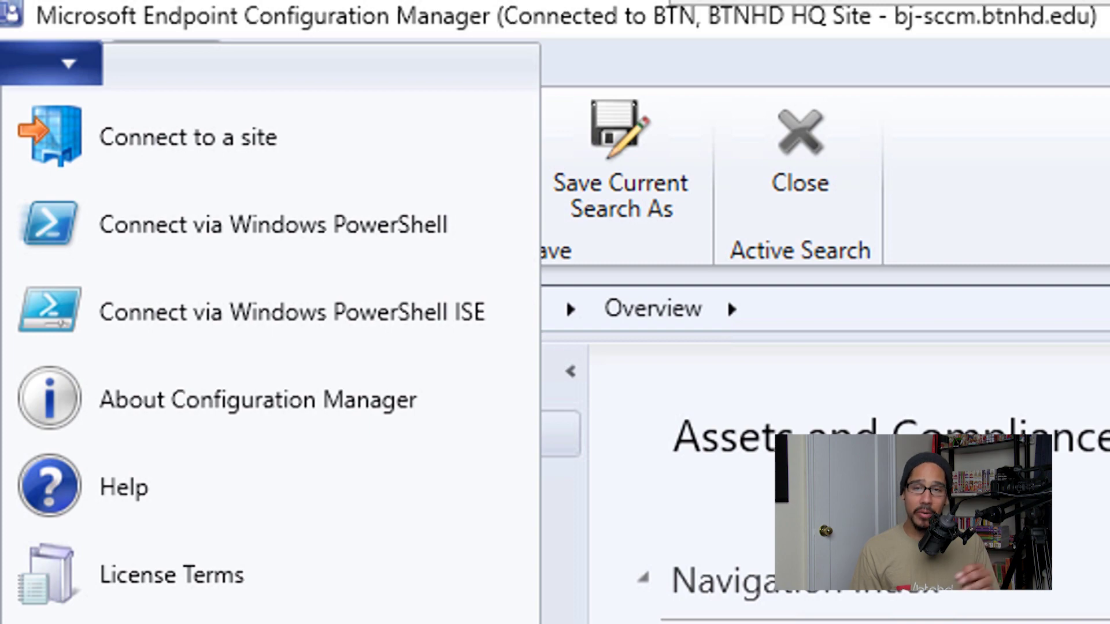
key(a)
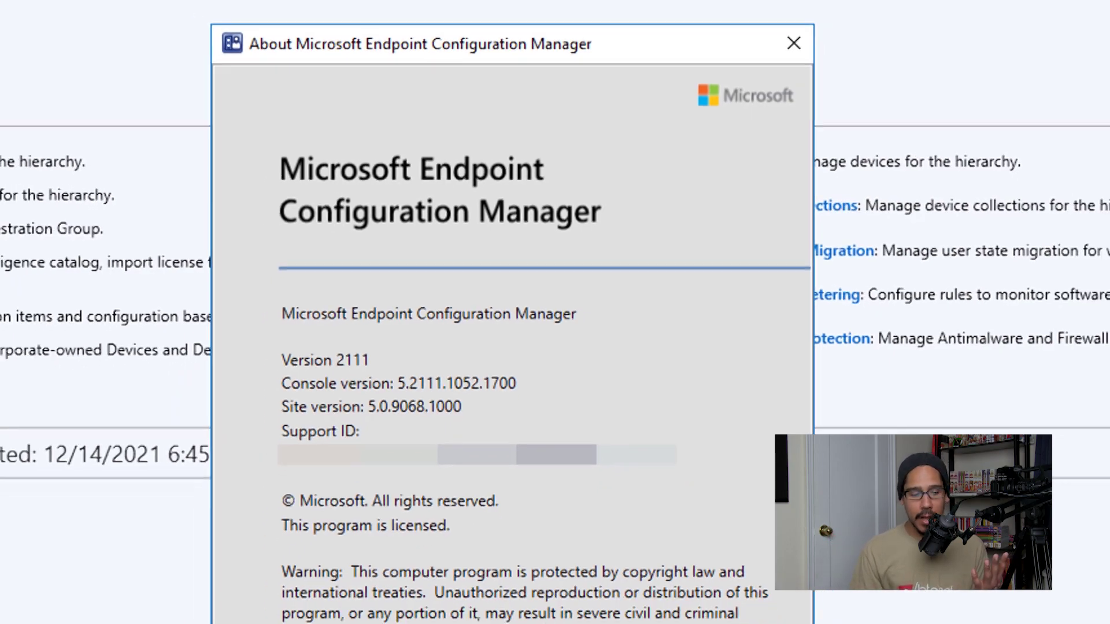
key(Escape)
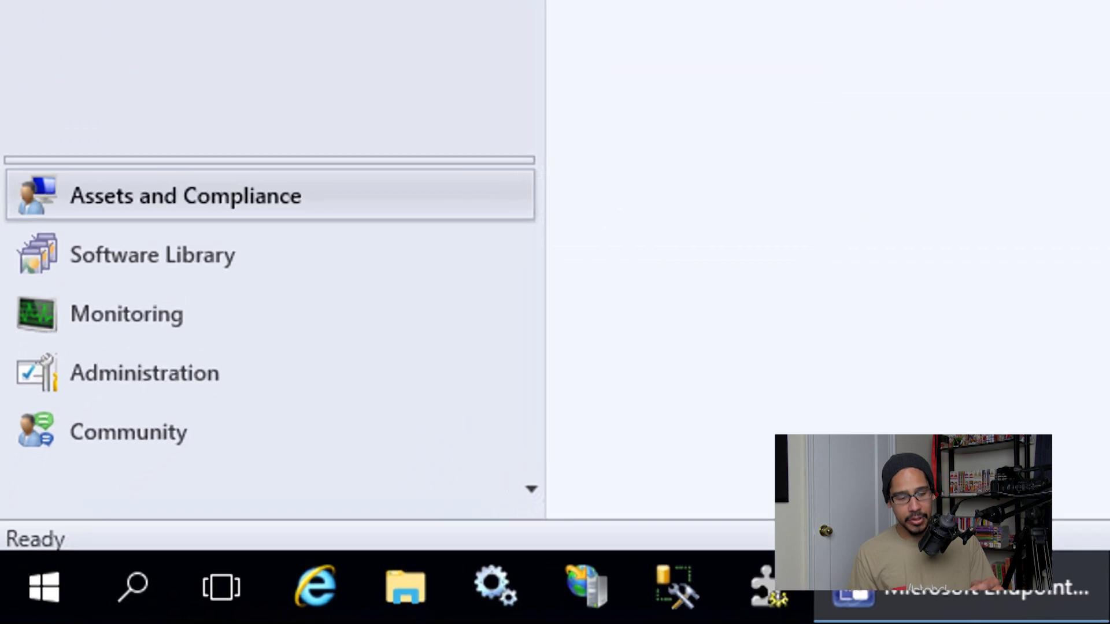
Check under Administration > Updates and Servicing that Configuration Manager 2111 is Installed.
click(45, 545)
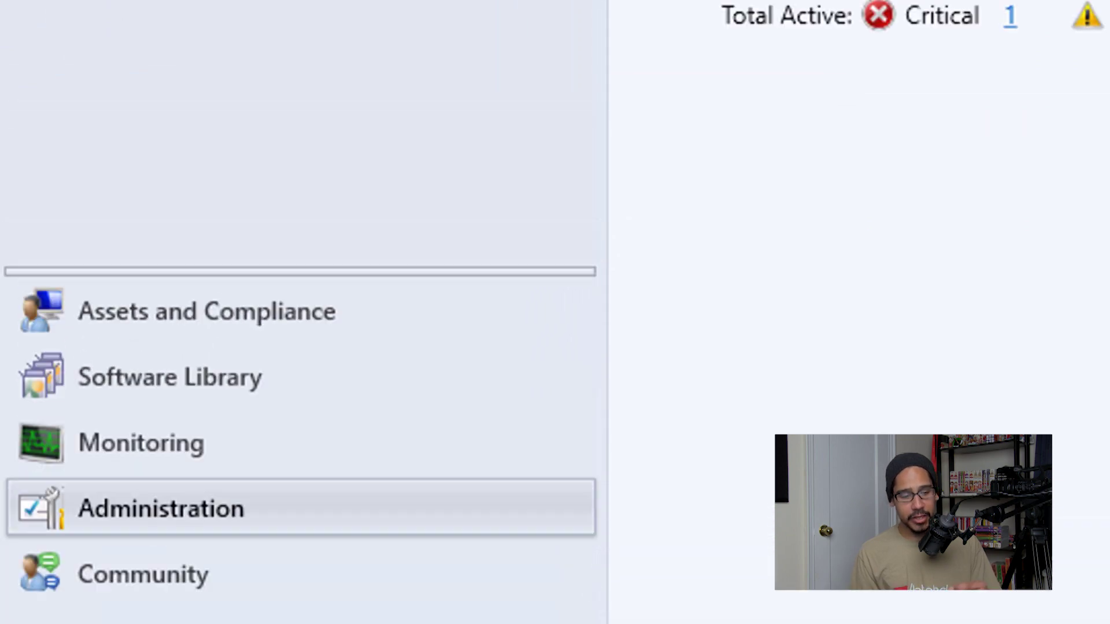
click(174, 97)
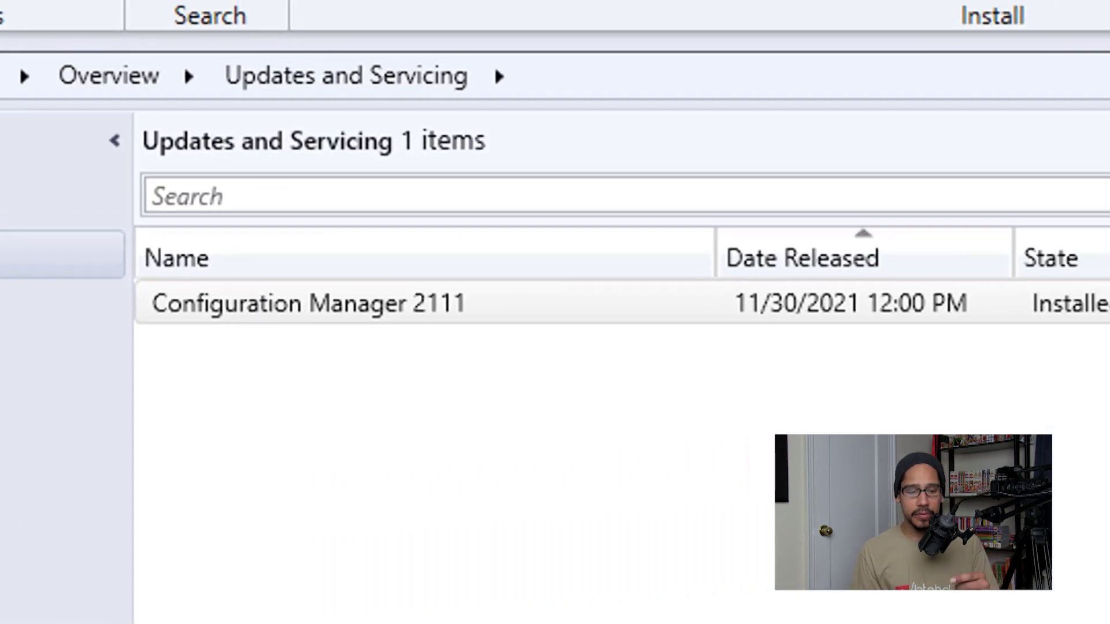